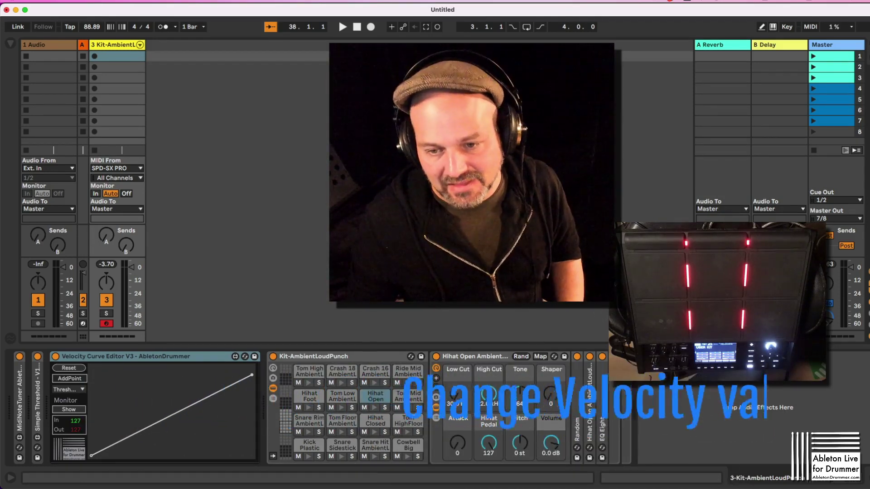
Bend the Velocity Curve Editor line concave so an 86 hit outputs about 52, with Show monitoring on
{"action": "left_click", "coordinate": [142, 356]}
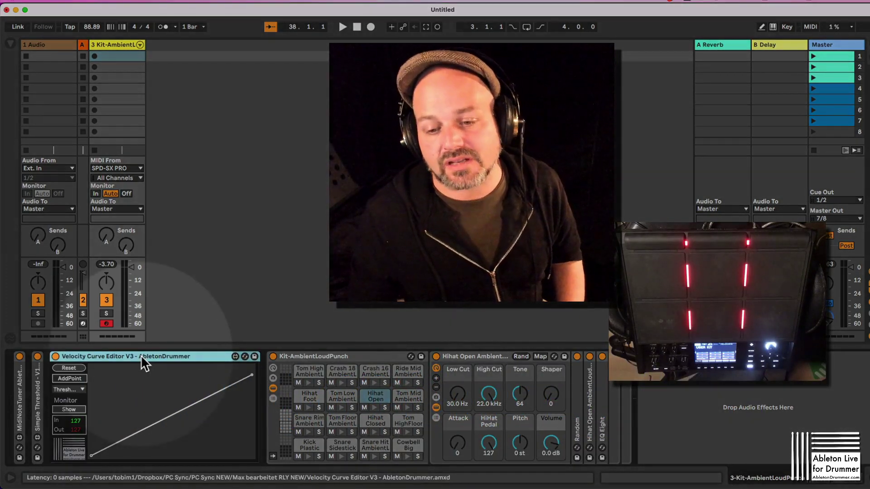
{"action": "left_click", "coordinate": [69, 411]}
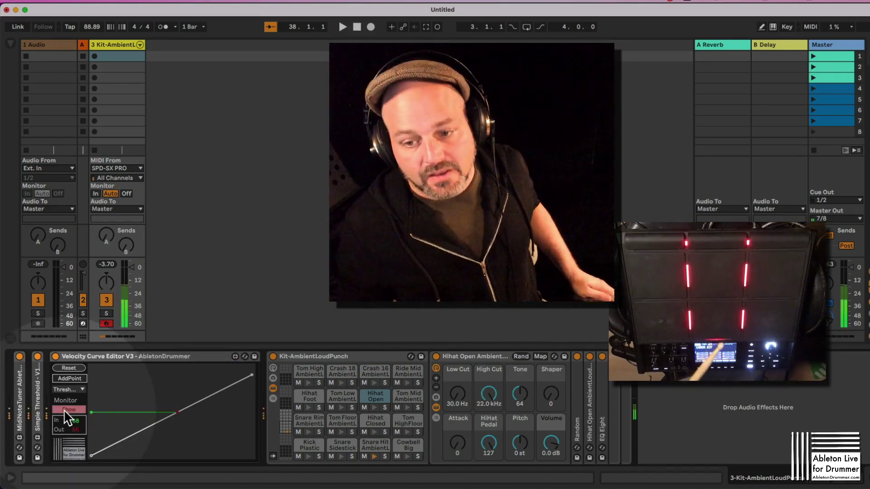
{"action": "left_click", "coordinate": [68, 410]}
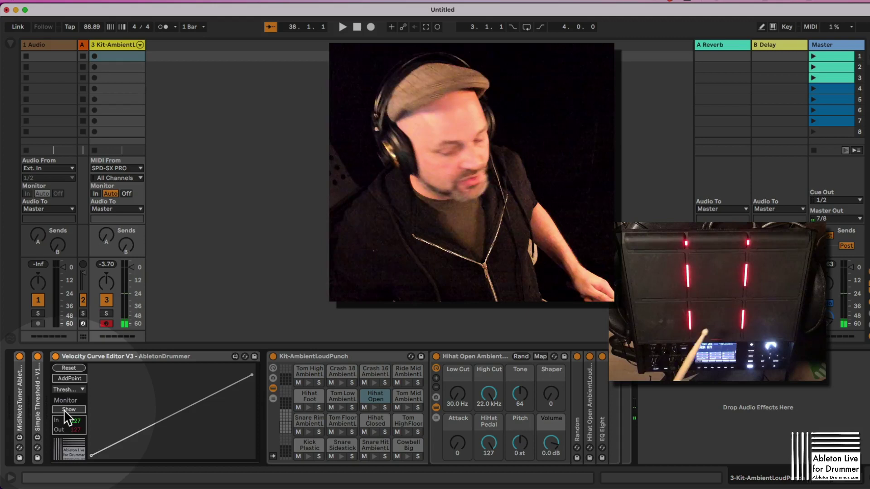
{"action": "left_click", "coordinate": [66, 410]}
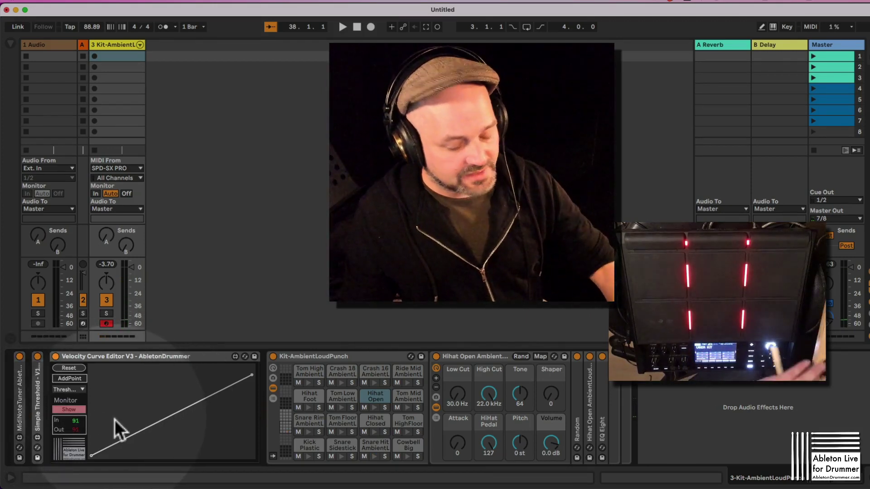
{"action": "left_click", "coordinate": [68, 410]}
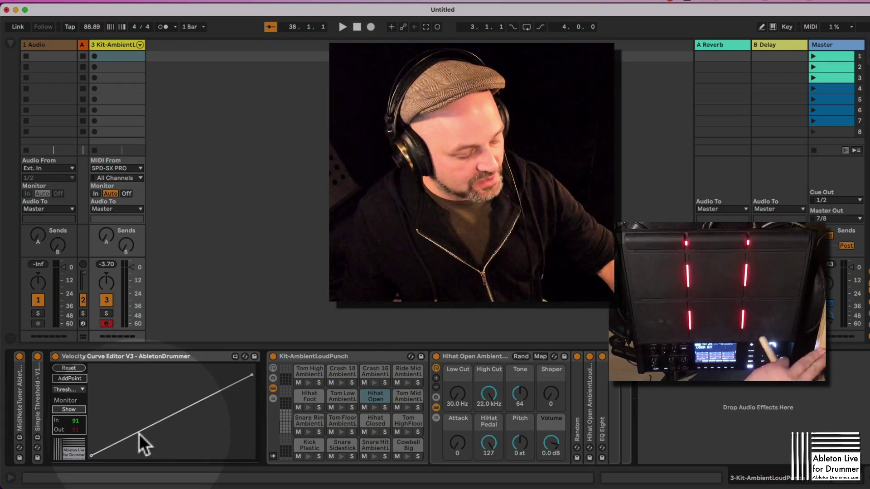
{"action": "mouse_move", "coordinate": [140, 434]}
{"action": "left_mouse_down"}
{"action": "mouse_move", "coordinate": [139, 389]}
{"action": "mouse_move", "coordinate": [139, 462]}
{"action": "mouse_move", "coordinate": [136, 431]}
{"action": "left_mouse_up"}
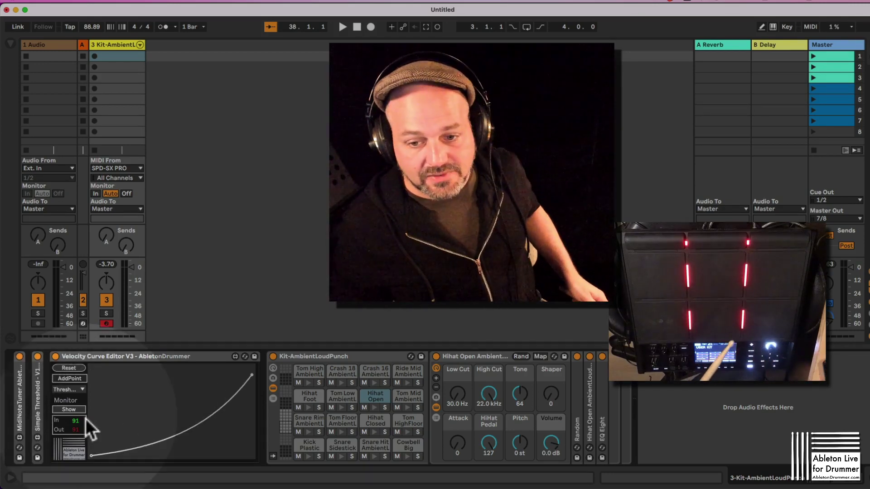
{"action": "left_click", "coordinate": [74, 411]}
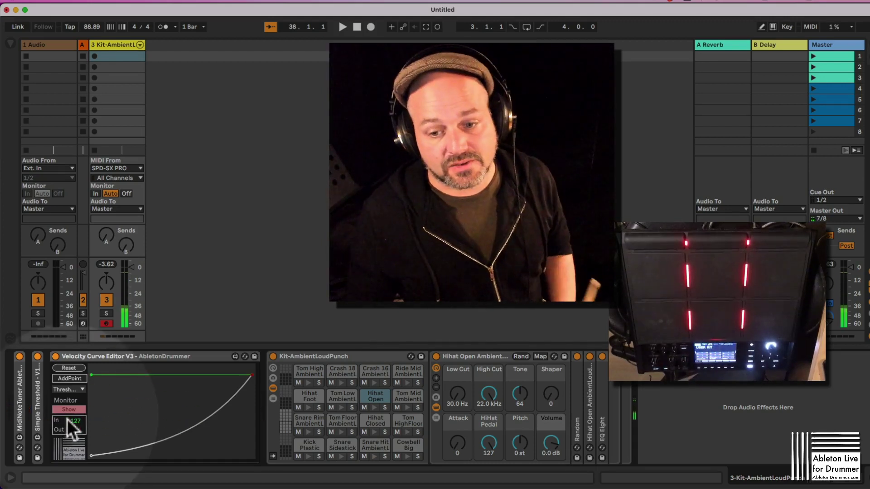
Try a two-point velocity curve with AddPoint, then Reset it to a straight diagonal
{"action": "left_click", "coordinate": [68, 410]}
{"action": "left_click", "coordinate": [73, 368]}
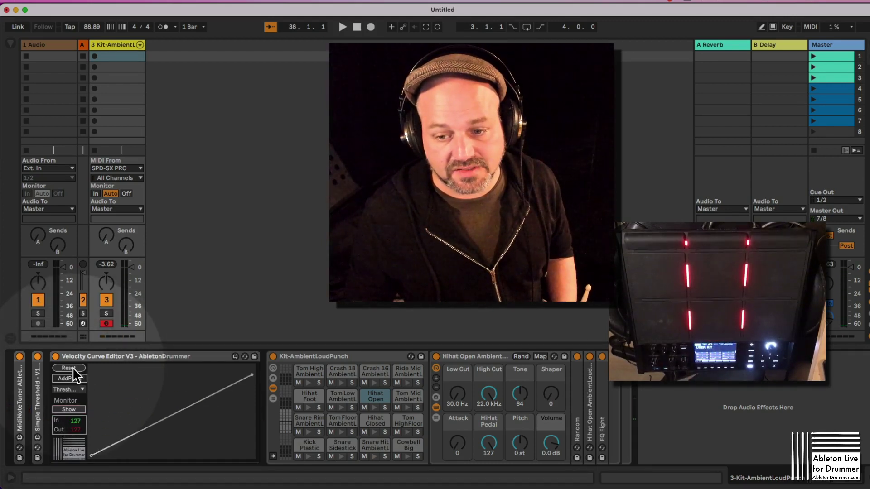
{"action": "left_click", "coordinate": [69, 378]}
{"action": "left_click_drag", "start_coordinate": [96, 387], "coordinate": [161, 417]}
{"action": "left_click", "coordinate": [83, 378]}
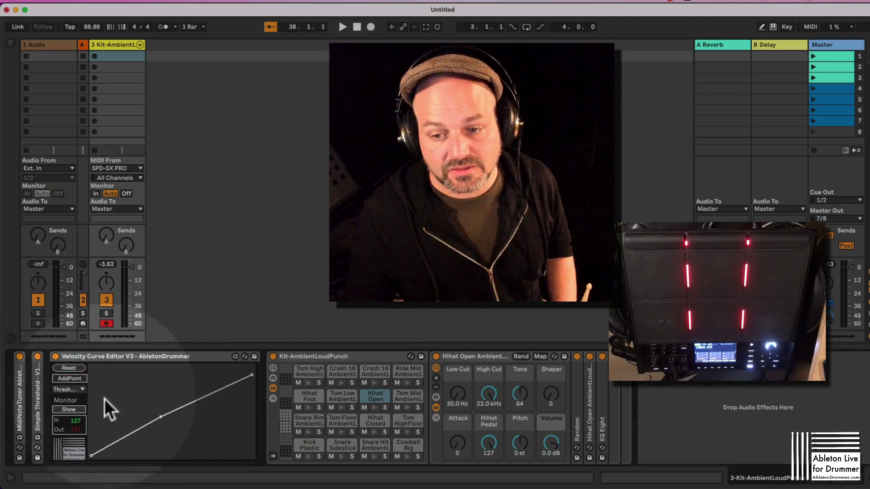
{"action": "left_click", "coordinate": [164, 417]}
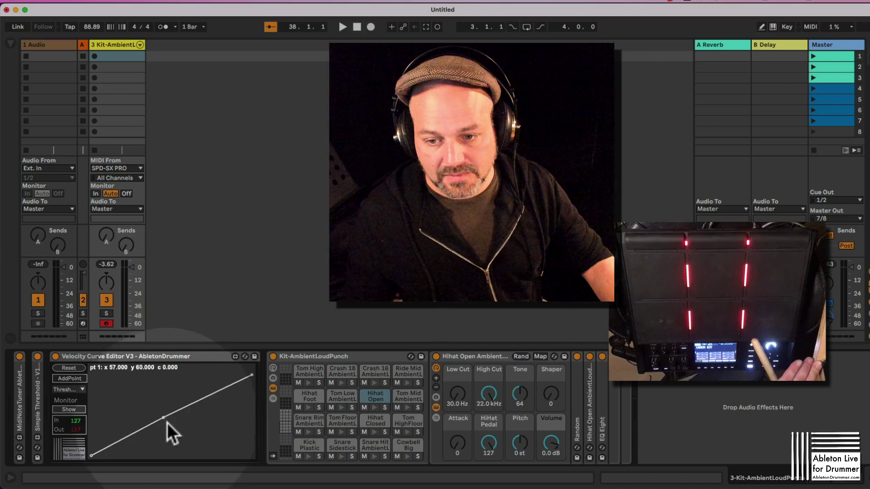
{"action": "left_click_drag", "start_coordinate": [166, 421], "coordinate": [202, 428]}
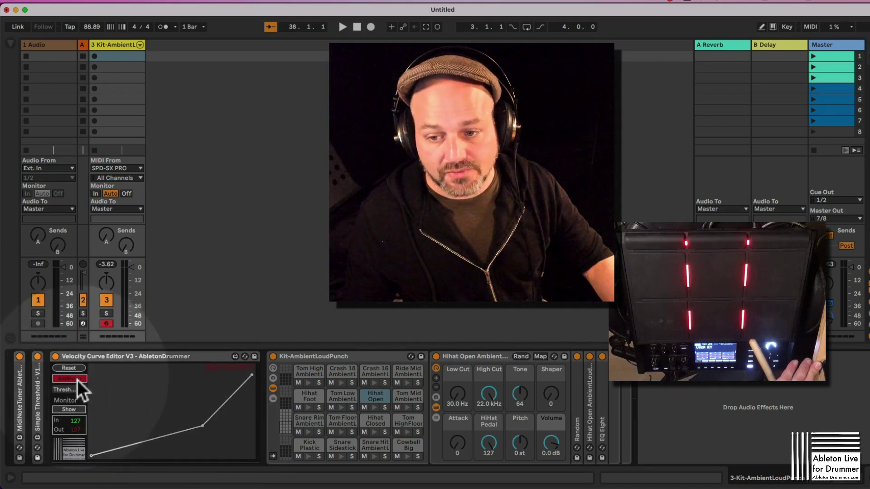
{"action": "left_click", "coordinate": [210, 421]}
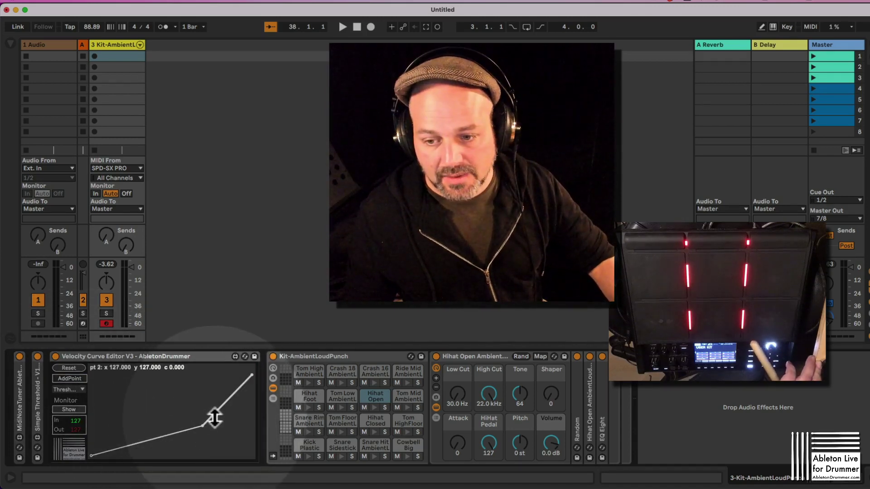
{"action": "left_click_drag", "start_coordinate": [214, 418], "coordinate": [214, 408]}
{"action": "left_click", "coordinate": [202, 426]}
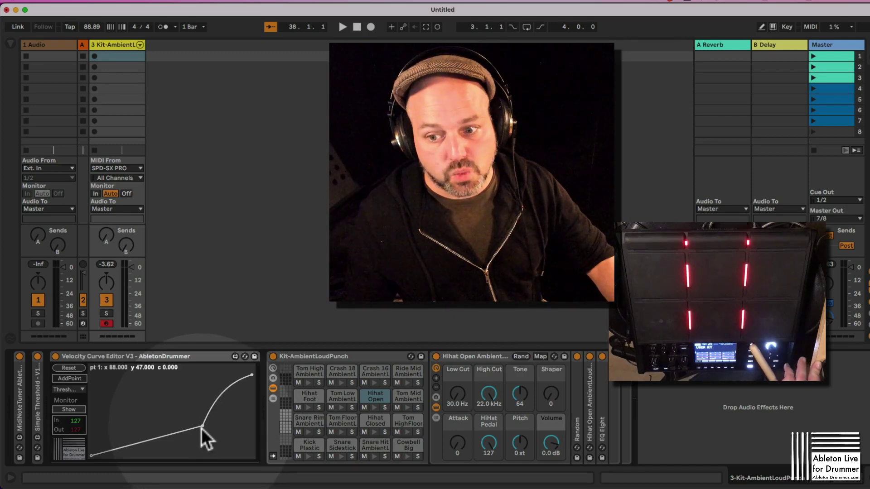
{"action": "left_click", "coordinate": [70, 369]}
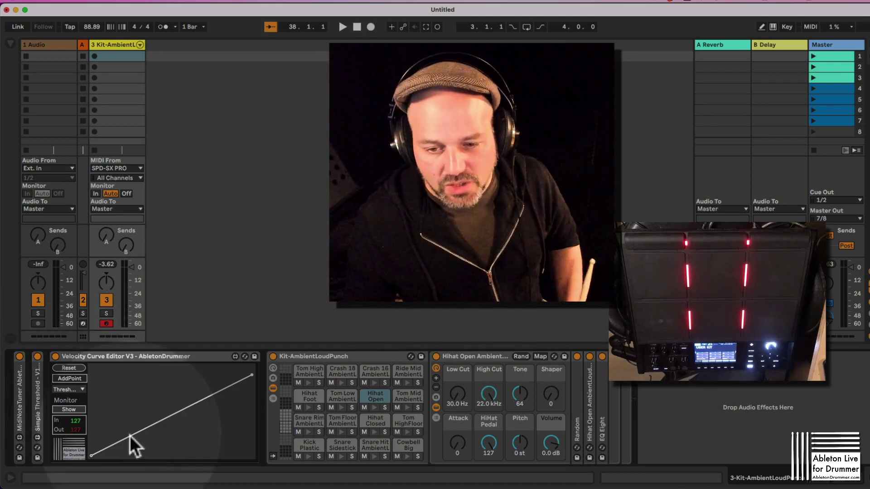
Bend the straight line into an exponential curve that keeps 127 at 127, with Show monitoring on
{"action": "left_click", "coordinate": [76, 410]}
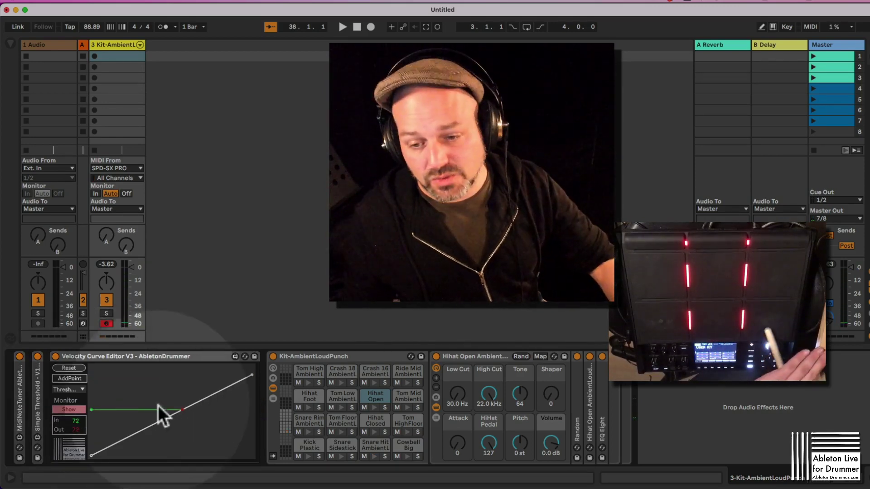
{"action": "mouse_move", "coordinate": [194, 409]}
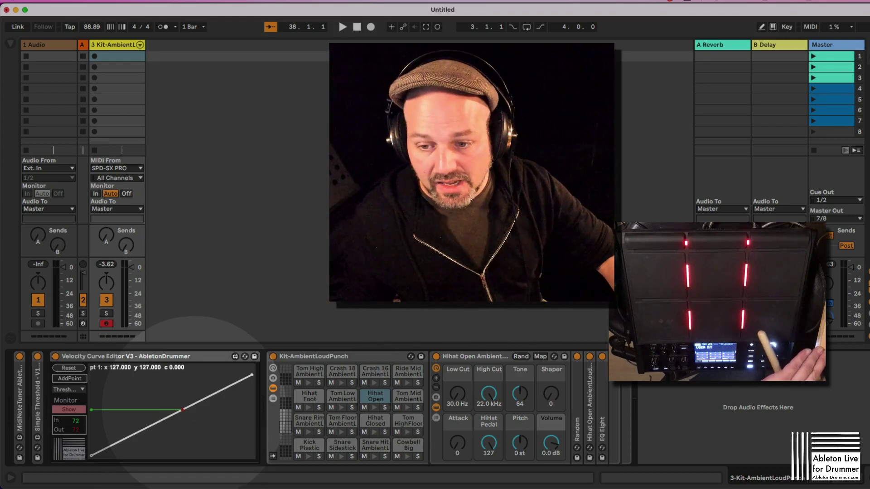
{"action": "left_click_drag", "start_coordinate": [193, 408], "coordinate": [194, 435]}
{"action": "left_click", "coordinate": [69, 410]}
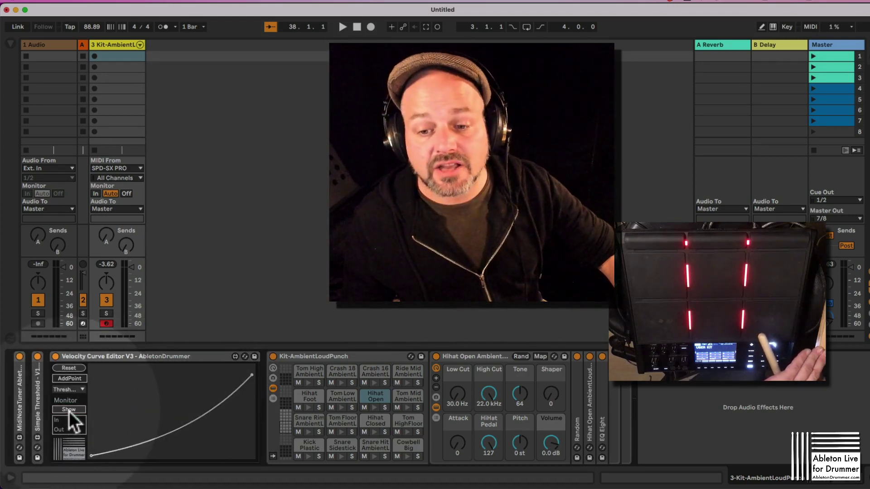
{"action": "left_click", "coordinate": [69, 410]}
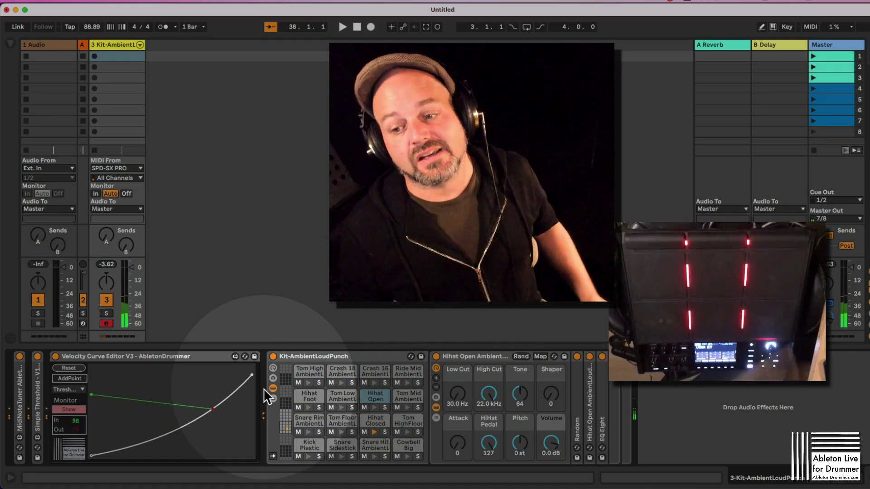
Move the Velocity Curve Editor into the Snare Hit pad's chain, then show the Kick Plastic pad's chain
{"action": "left_click", "coordinate": [145, 357]}
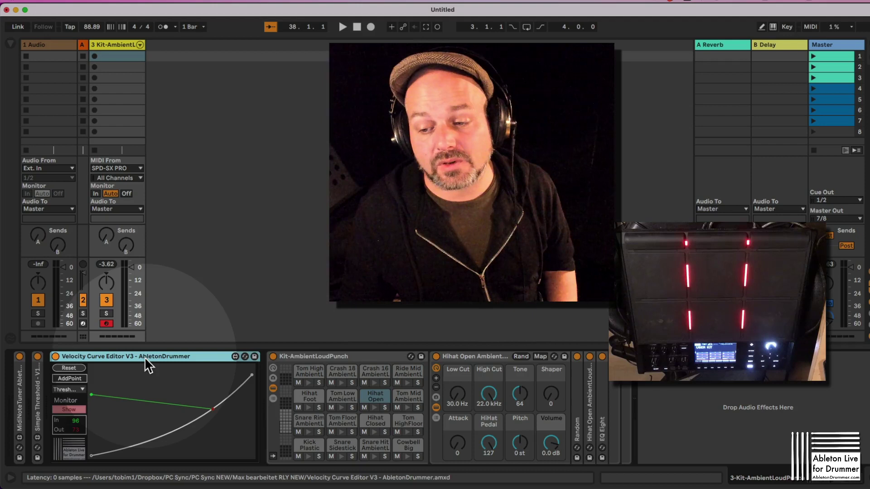
{"action": "left_click", "coordinate": [370, 447]}
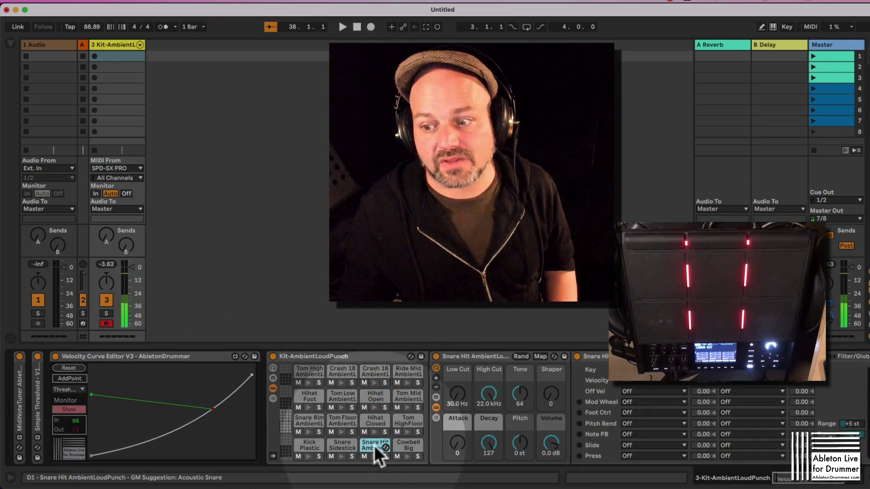
{"action": "left_click", "coordinate": [131, 355]}
{"action": "left_click", "coordinate": [130, 355]}
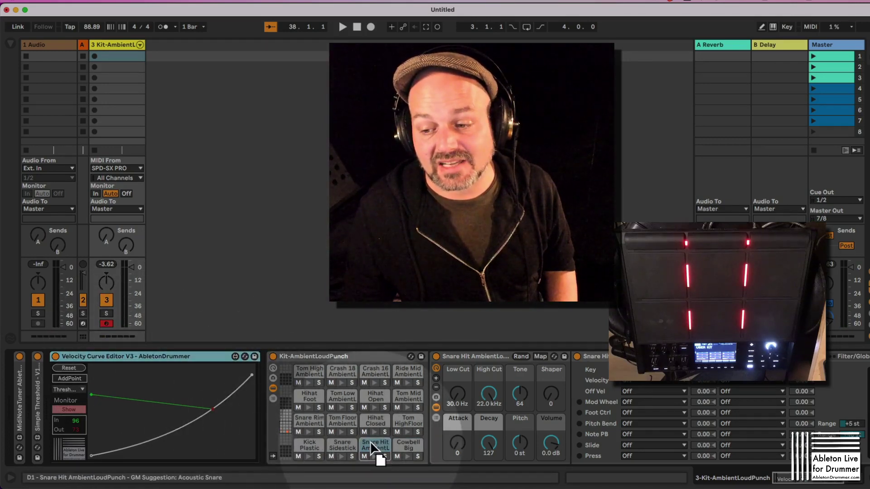
{"action": "left_click_drag", "start_coordinate": [370, 444], "coordinate": [371, 445]}
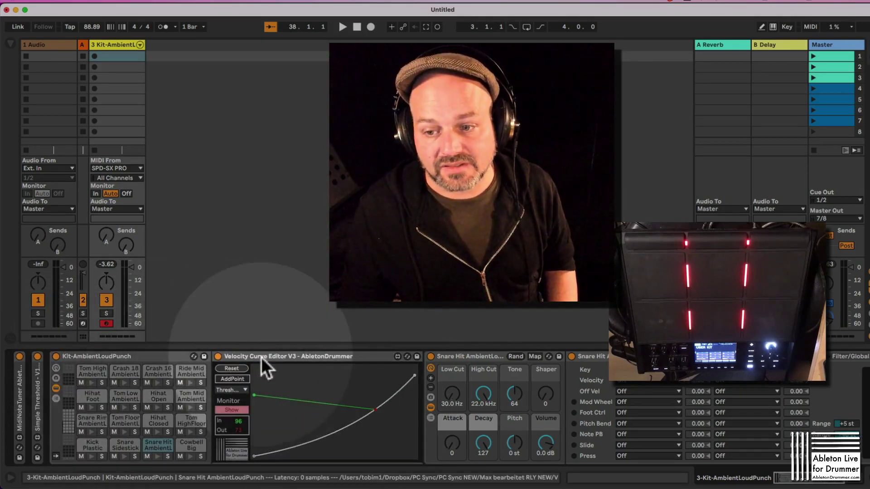
{"action": "left_click", "coordinate": [261, 357]}
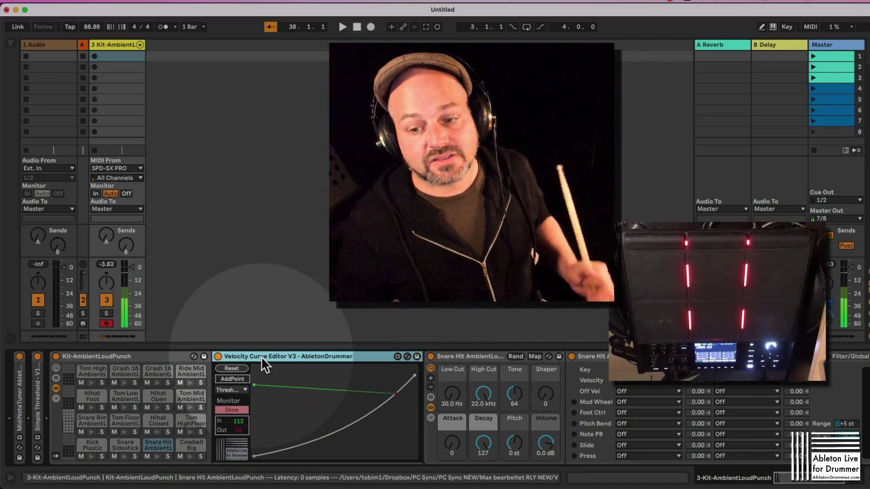
{"action": "left_click", "coordinate": [162, 448]}
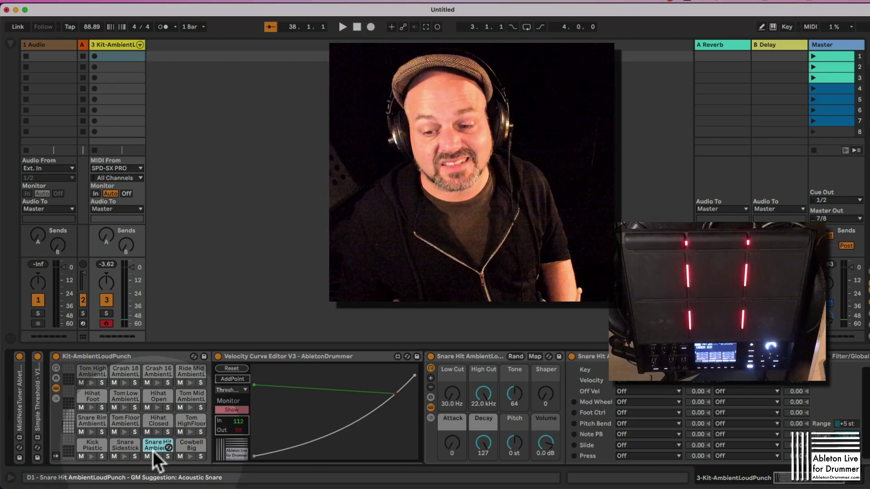
{"action": "left_click", "coordinate": [92, 443]}
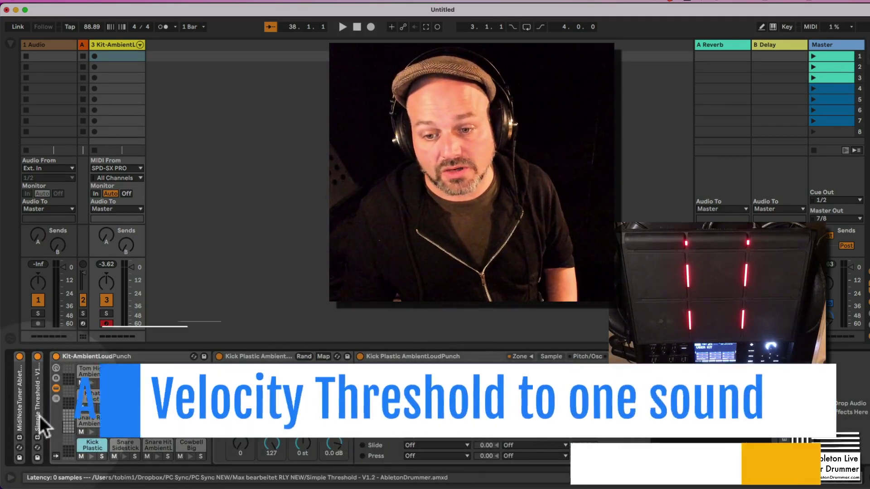
Expand the Simple Threshold device and move it into the Kick Plastic chain, with its threshold at 20
{"action": "double_click", "coordinate": [47, 357]}
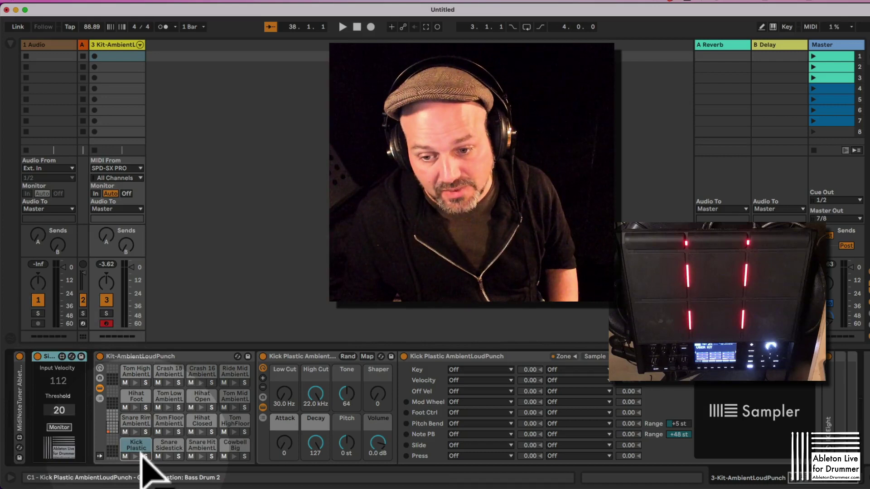
{"action": "left_click_drag", "start_coordinate": [137, 450], "coordinate": [137, 450]}
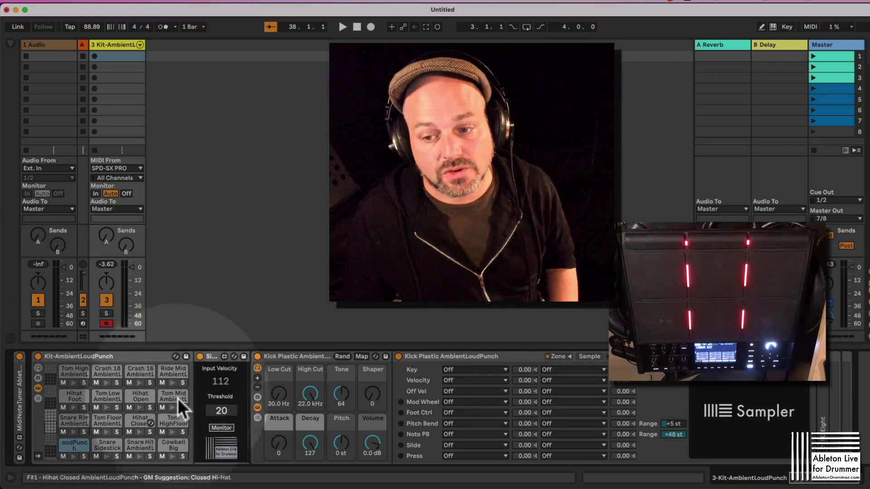
{"action": "left_click", "coordinate": [7, 43]}
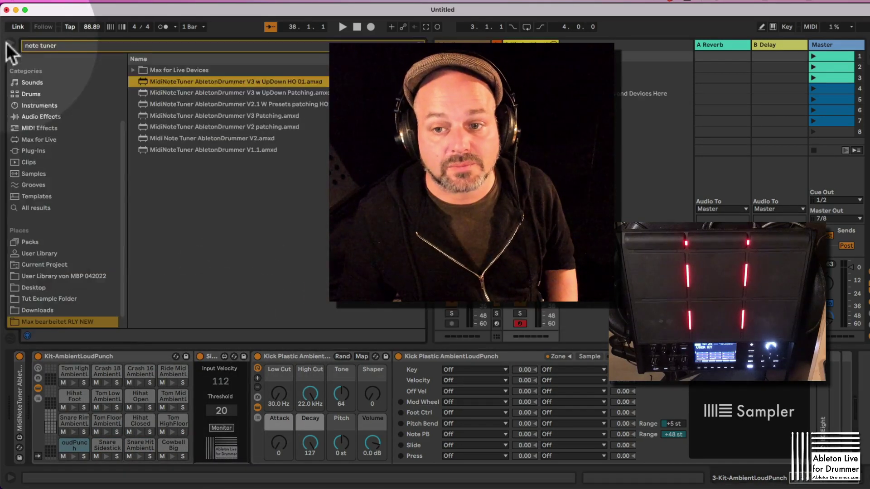
{"action": "left_click", "coordinate": [7, 43]}
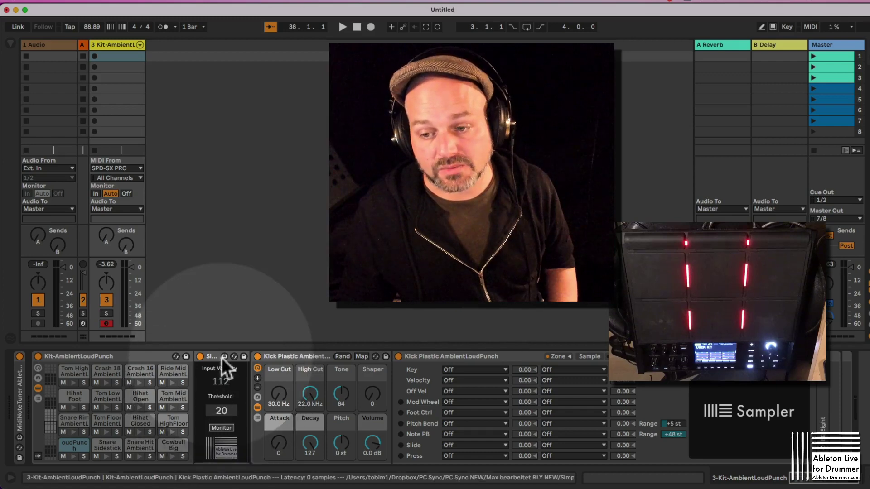
{"action": "left_click", "coordinate": [222, 358]}
{"action": "left_click", "coordinate": [229, 405]}
{"action": "left_click", "coordinate": [211, 413]}
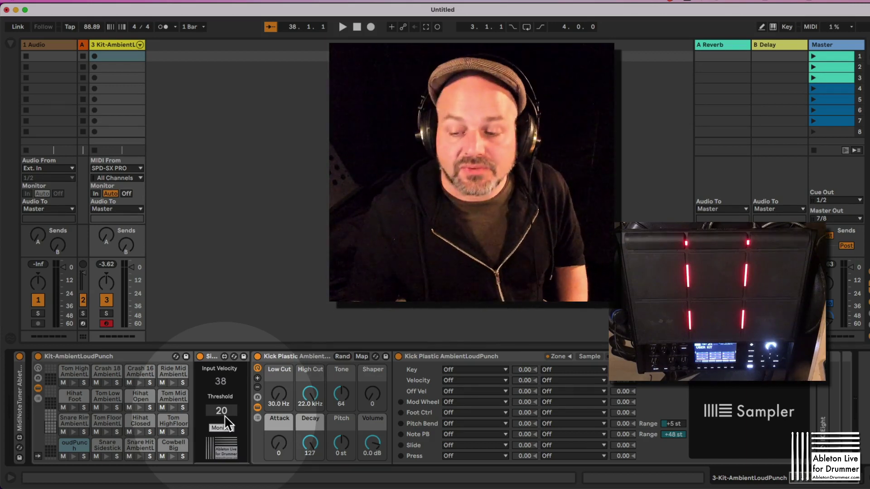
Drag and scroll the Simple Threshold's Threshold value from 20 to exactly 50
{"action": "left_click", "coordinate": [214, 358]}
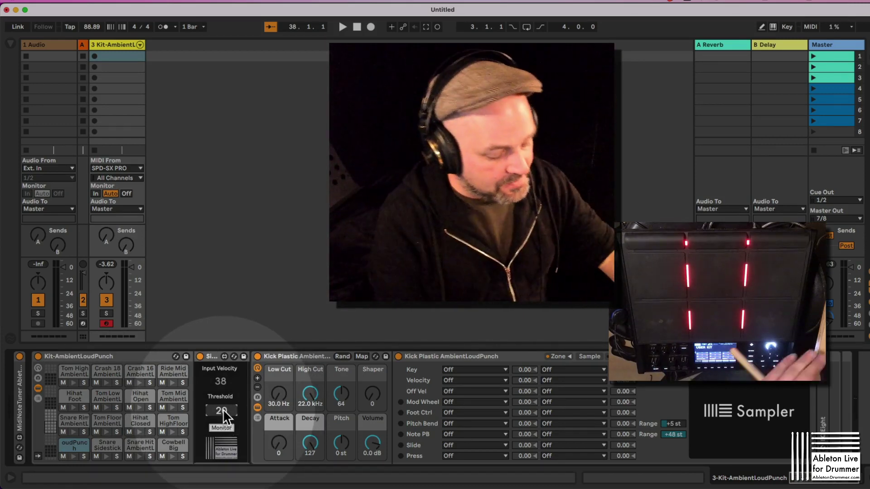
{"action": "mouse_move", "coordinate": [223, 409]}
{"action": "left_mouse_down"}
{"action": "mouse_move", "coordinate": [223, 399]}
{"action": "mouse_move", "coordinate": [230, 426]}
{"action": "mouse_move", "coordinate": [225, 405]}
{"action": "left_mouse_up"}
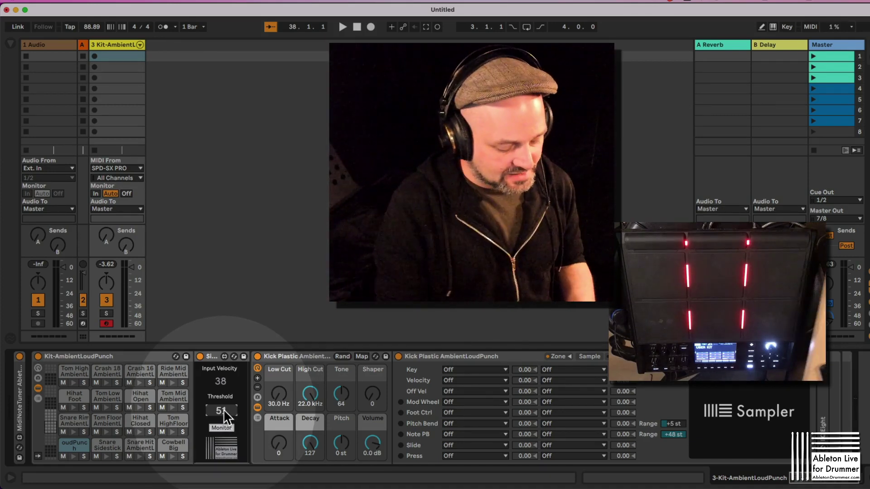
{"action": "scroll", "coordinate": [224, 409], "scroll_direction": "down", "scroll_amount": 1}
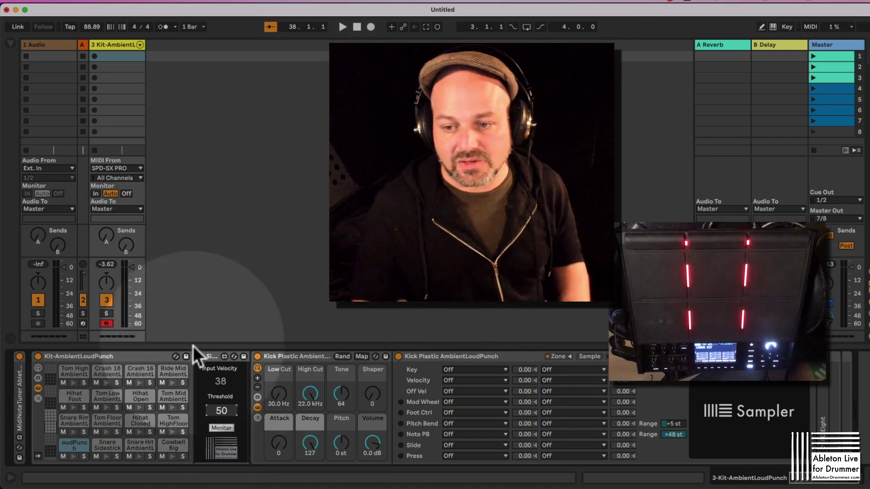
{"action": "left_click", "coordinate": [139, 358]}
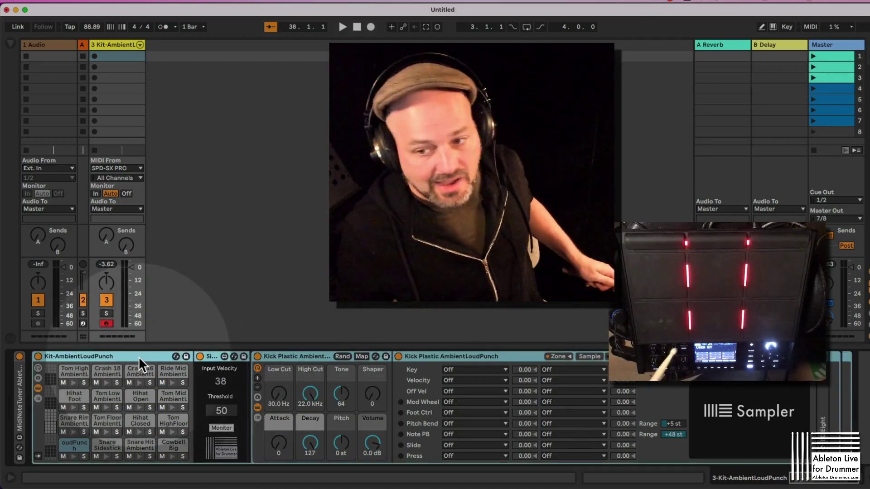